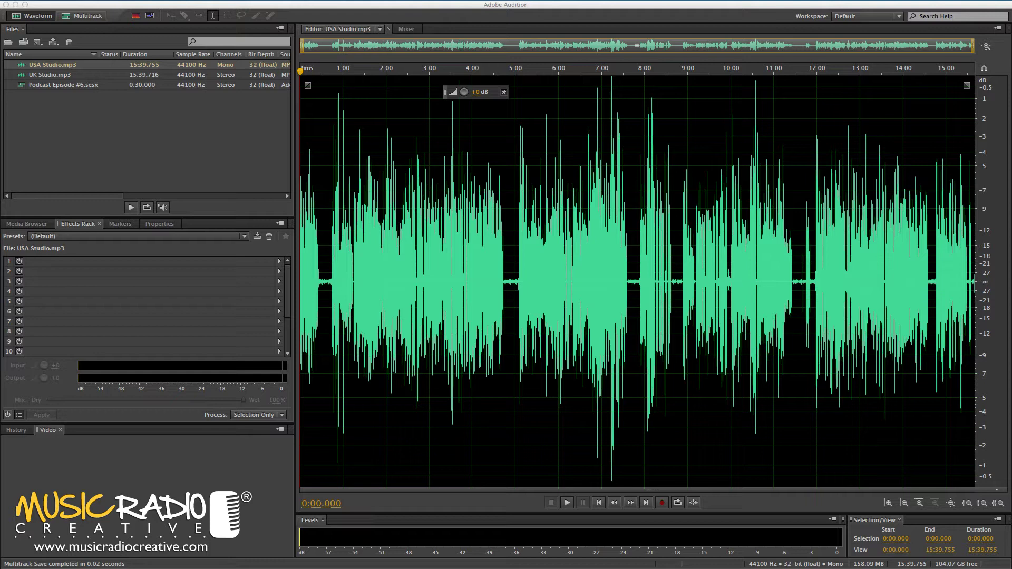
Step: Open UK Studio.mp3 from the Files panel as a stereo waveform in the Waveform editor
double_click(71, 76)
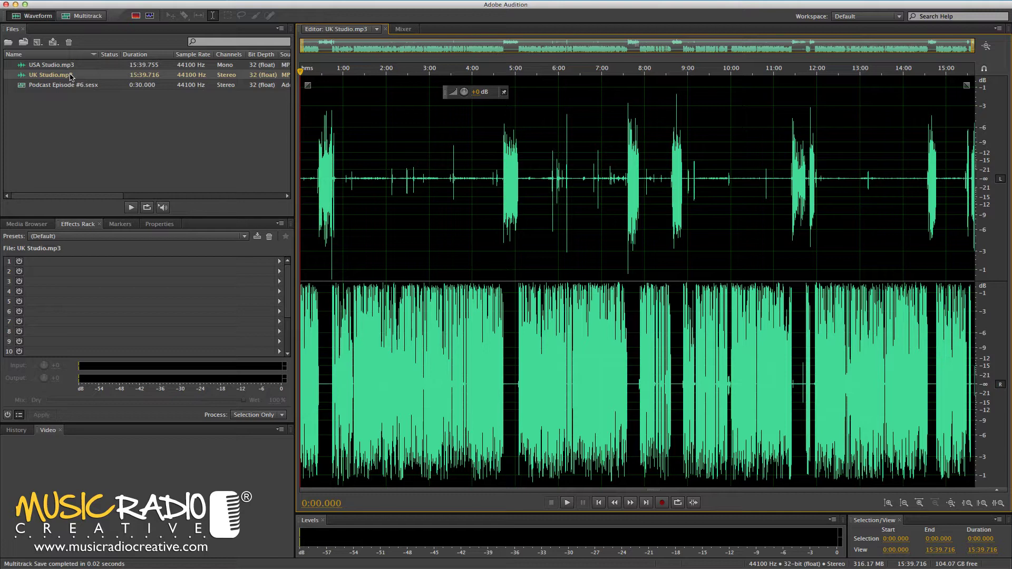
Step: Map the default stereo input to Saffire IP 1 (left) and Saffire Loop 1 (right), and apply
key(super+comma)
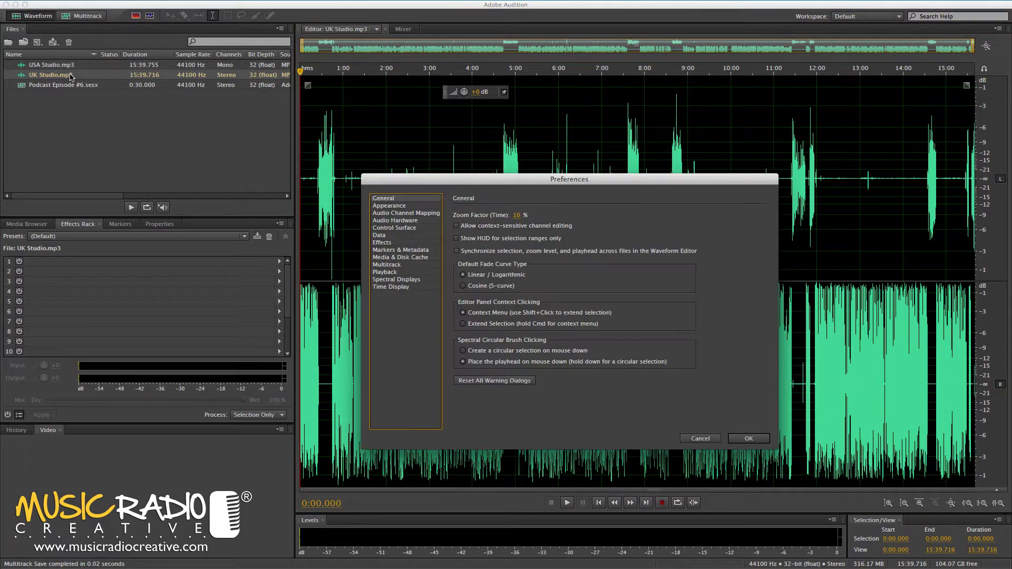
click(424, 214)
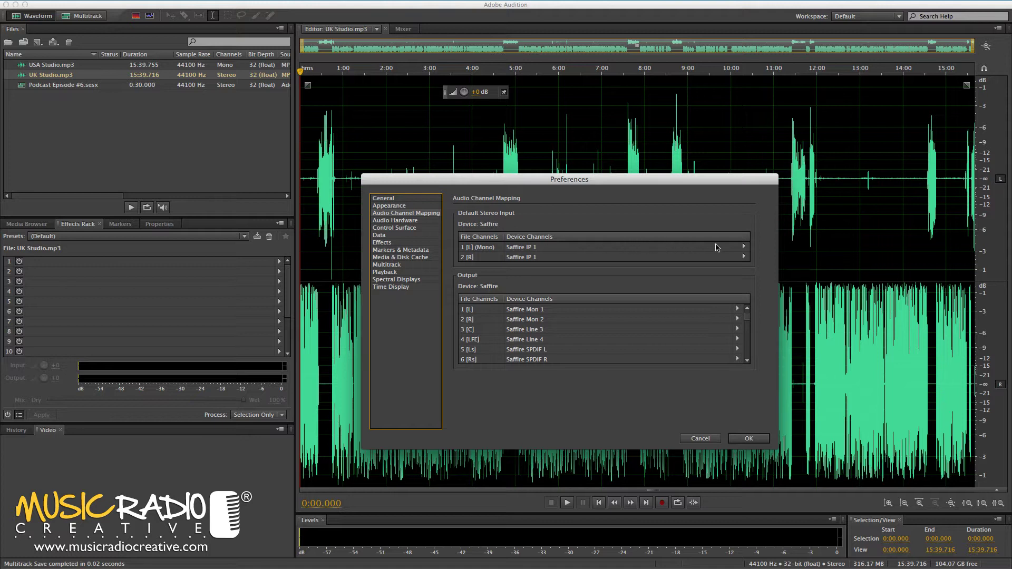
click(743, 249)
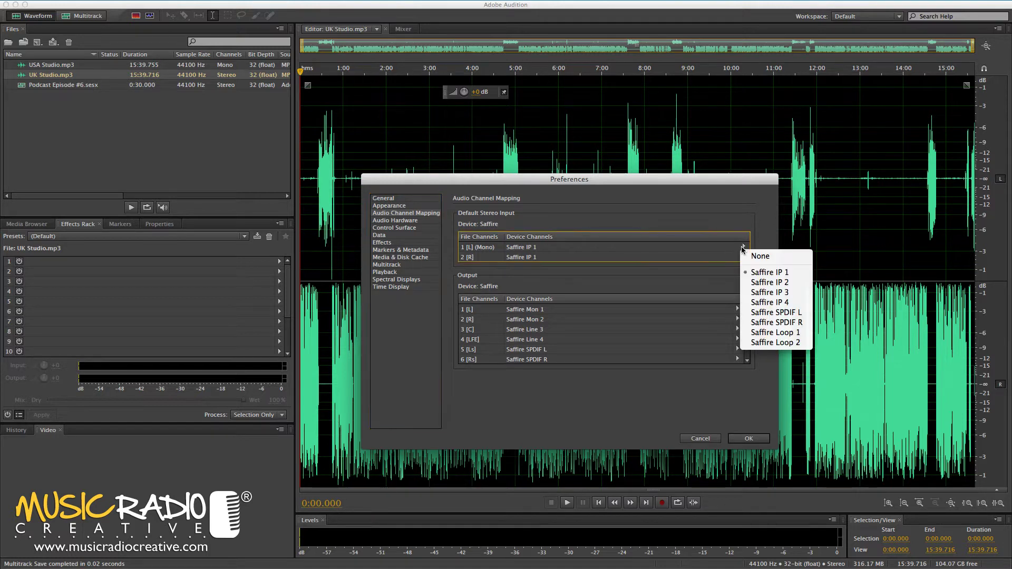
click(754, 273)
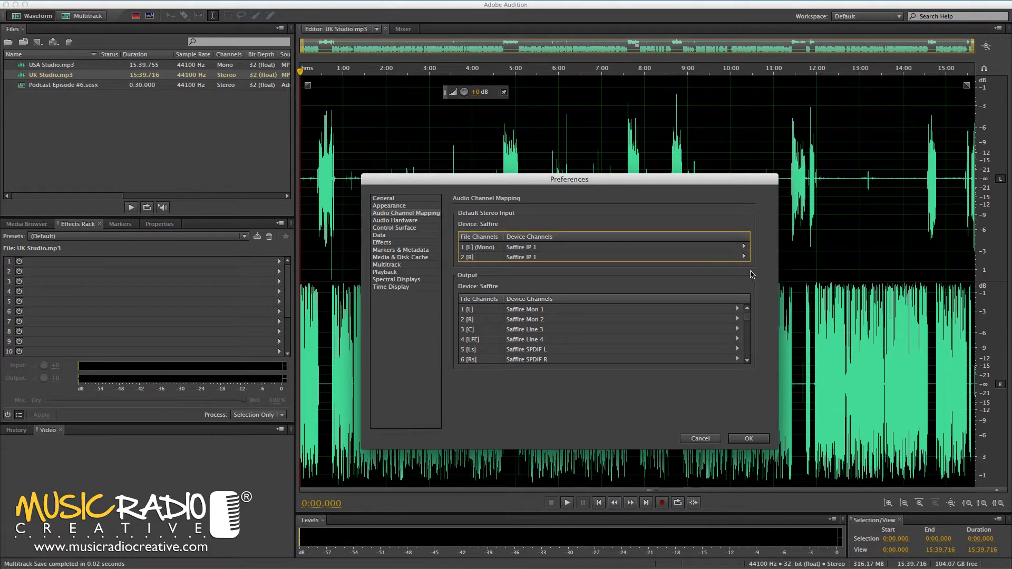
click(744, 258)
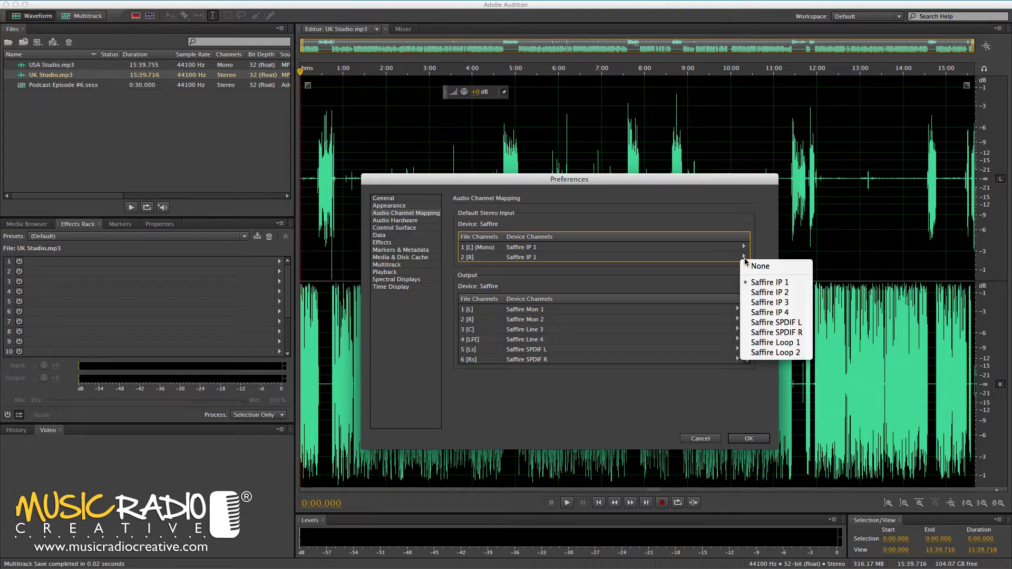
click(777, 344)
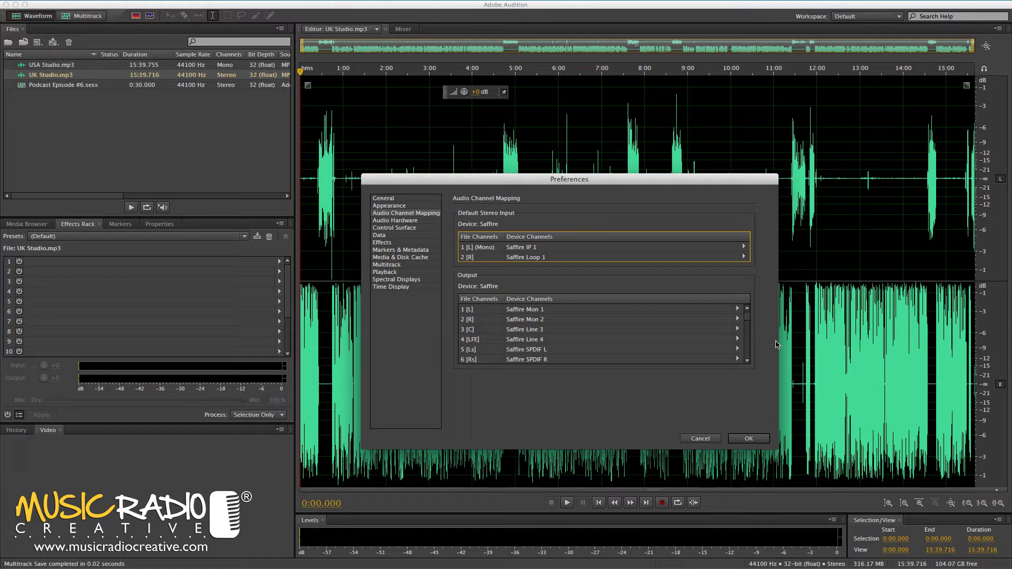
click(749, 439)
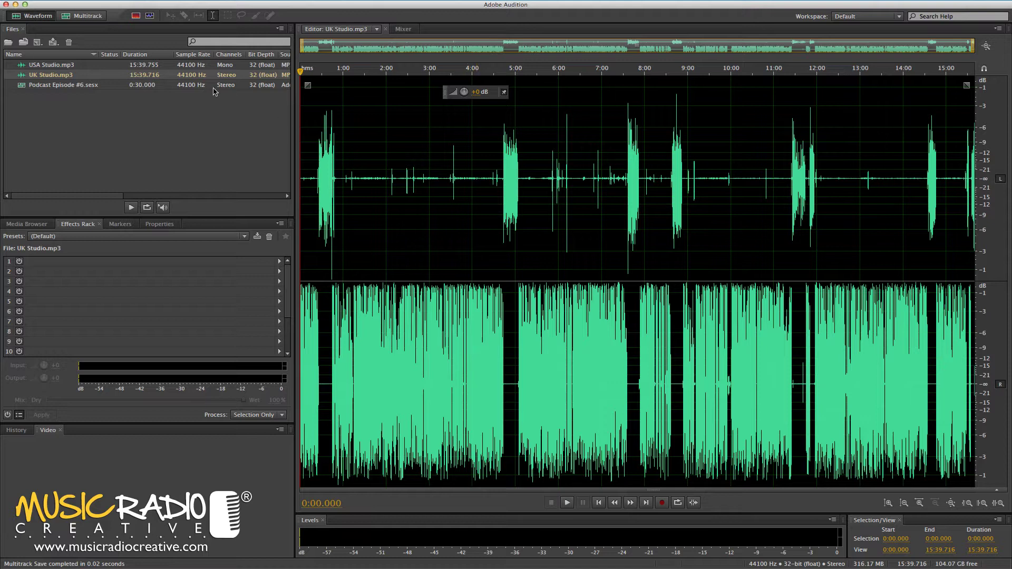
Step: Place UK Studio on Track 1 and USA Studio on Track 2, then play from 0:41.926
click(85, 17)
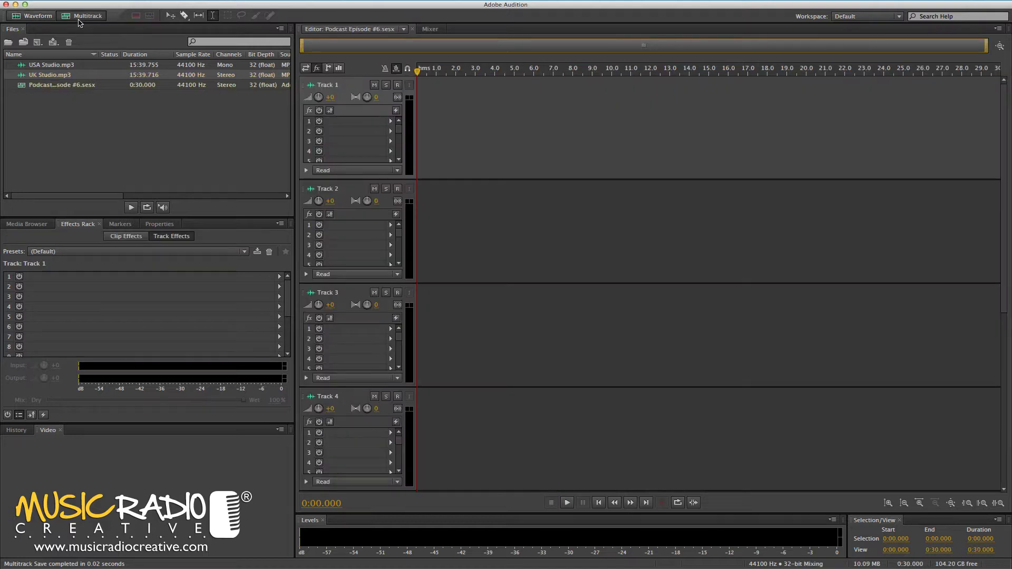
drag(65, 66, 378, 103)
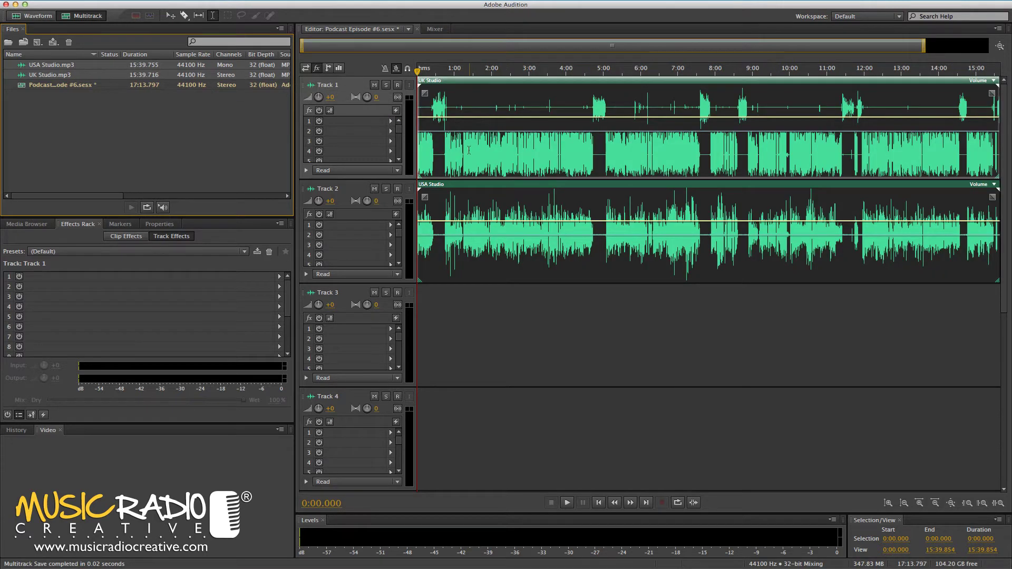
drag(469, 150, 485, 153)
click(437, 160)
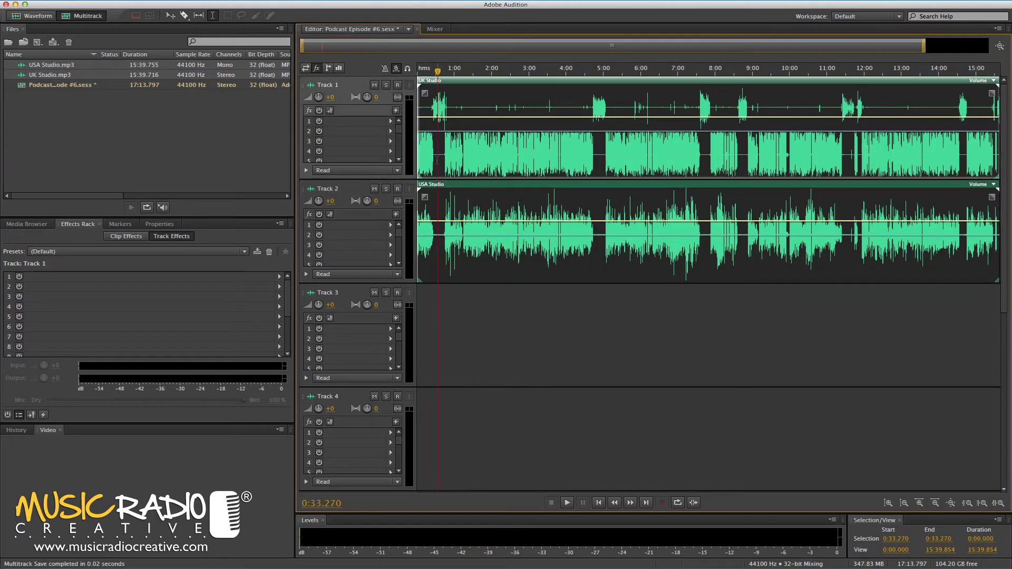
click(442, 156)
click(567, 503)
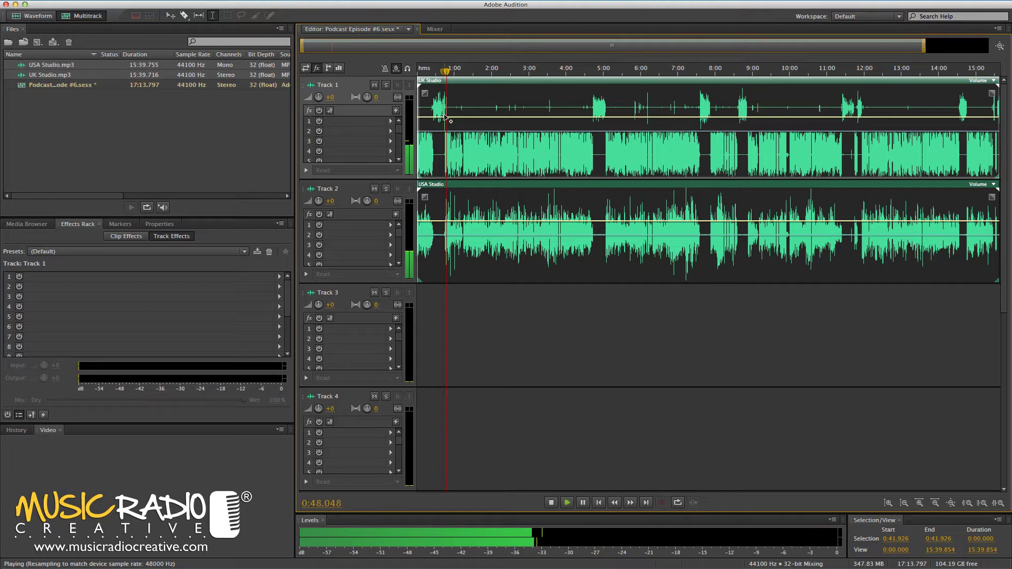
key(space)
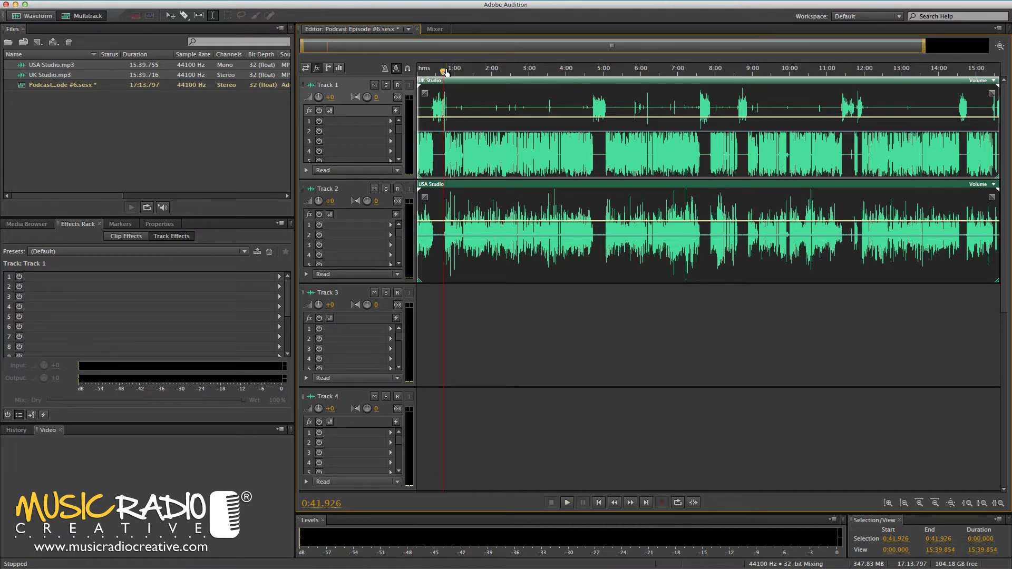
Step: Shift the Track 1 UK Studio clip slightly later so its speech lines up with Track 2
scroll(447, 72, up, 3)
scroll(447, 73, up, 6)
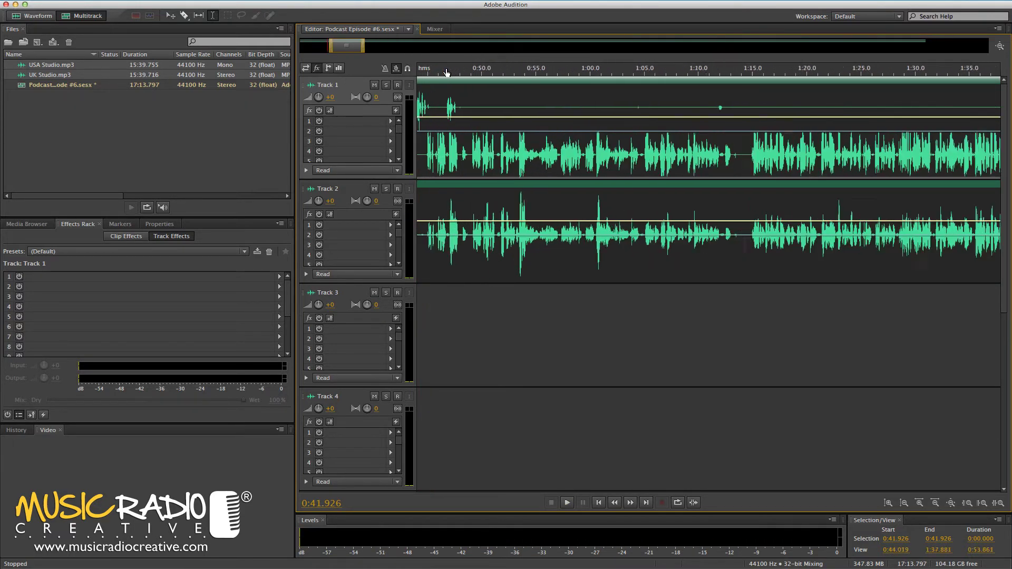
scroll(447, 73, up, 4)
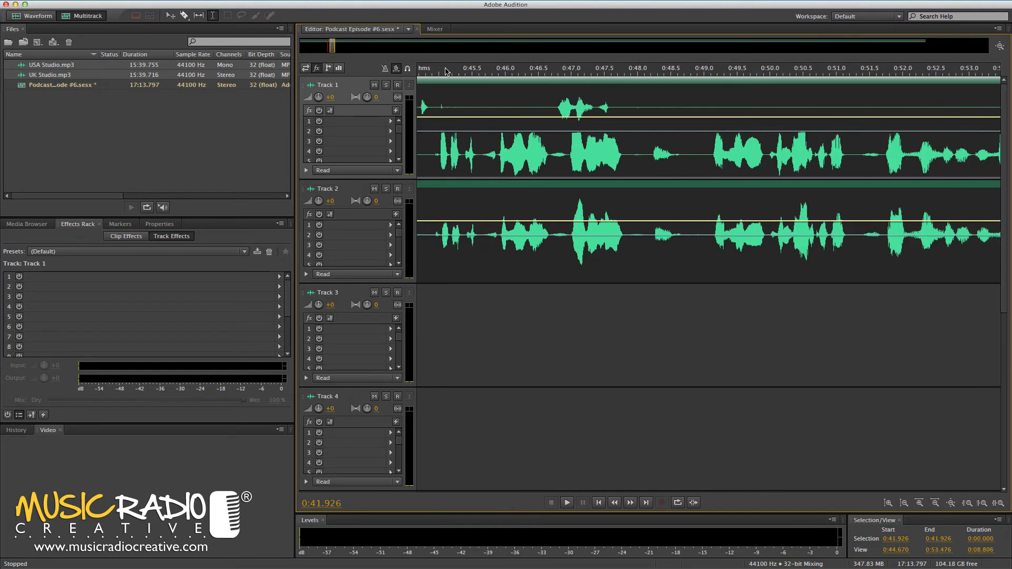
scroll(448, 100, left, 1)
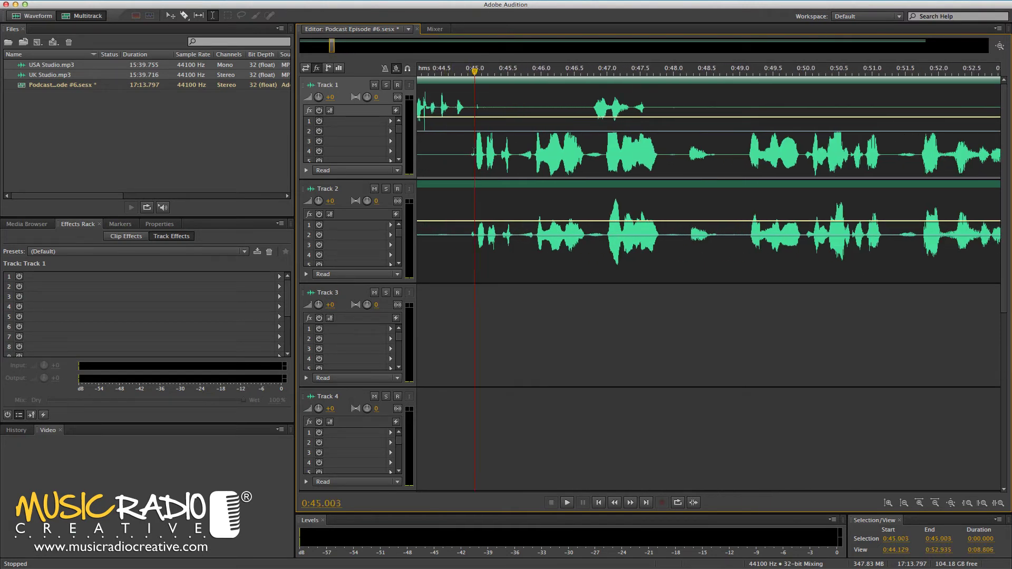
click(475, 73)
scroll(473, 76, up, 4)
scroll(472, 76, up, 3)
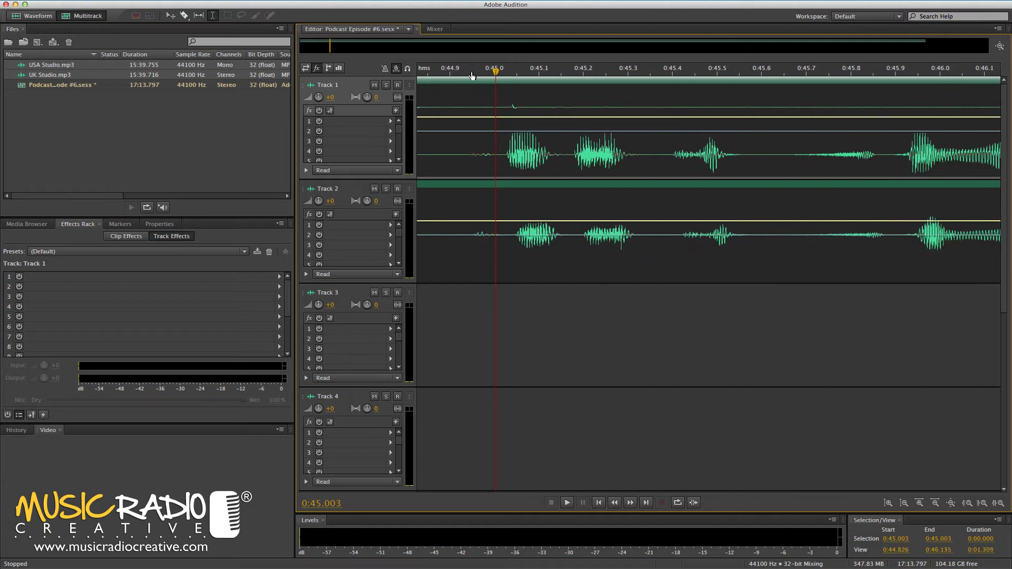
click(536, 72)
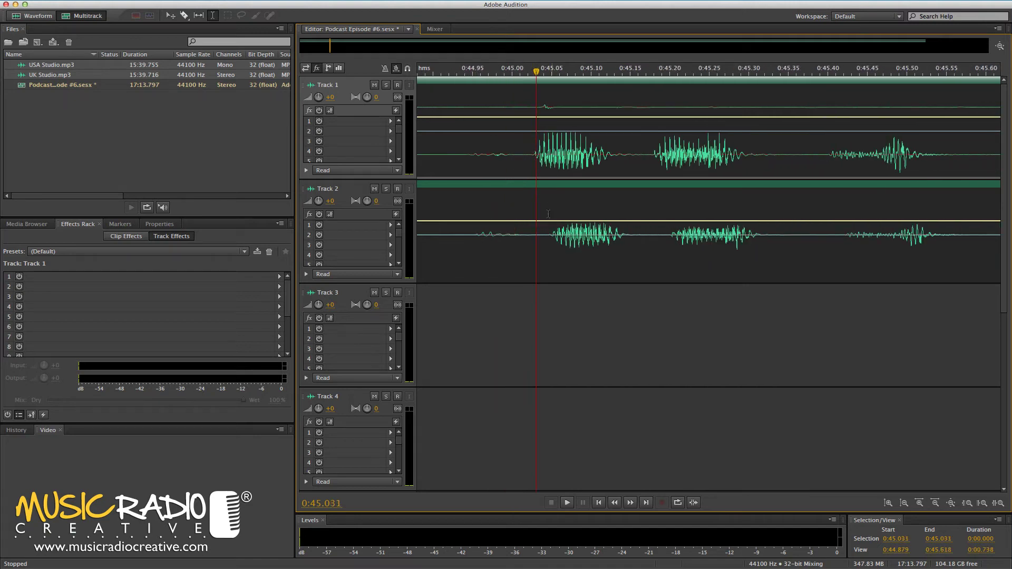
right_click(544, 235)
click(544, 238)
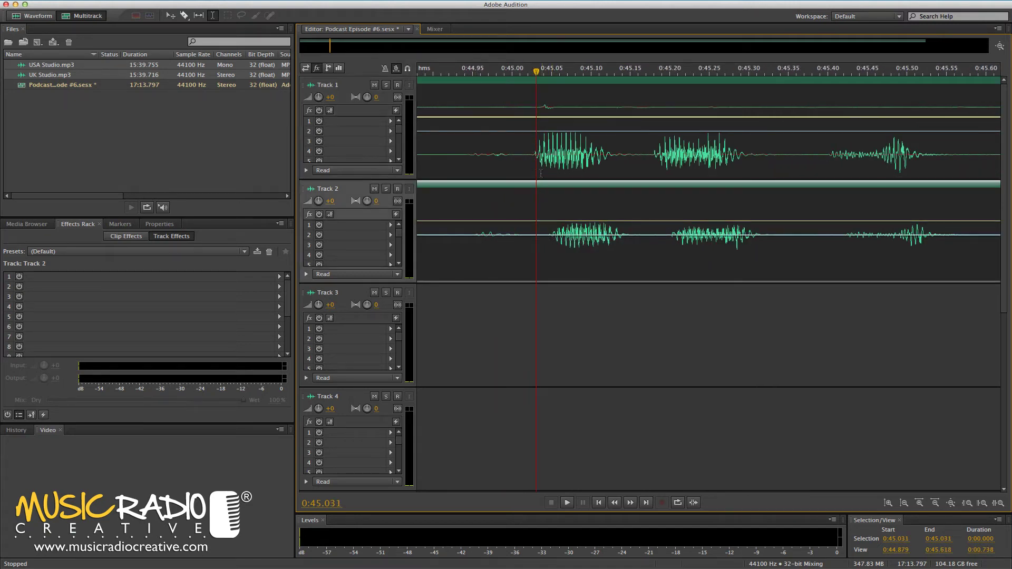
drag(532, 165, 538, 166)
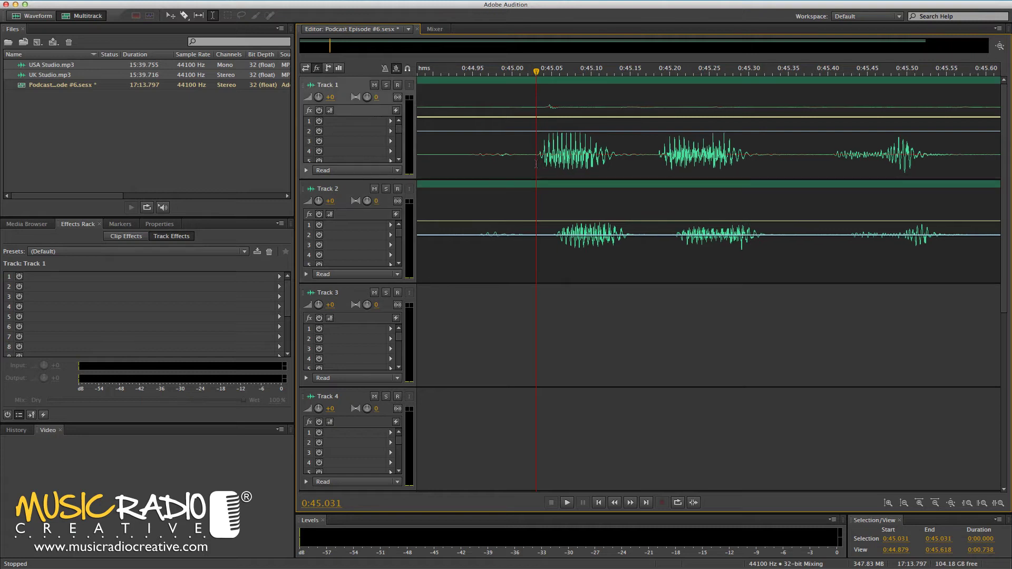
click(524, 298)
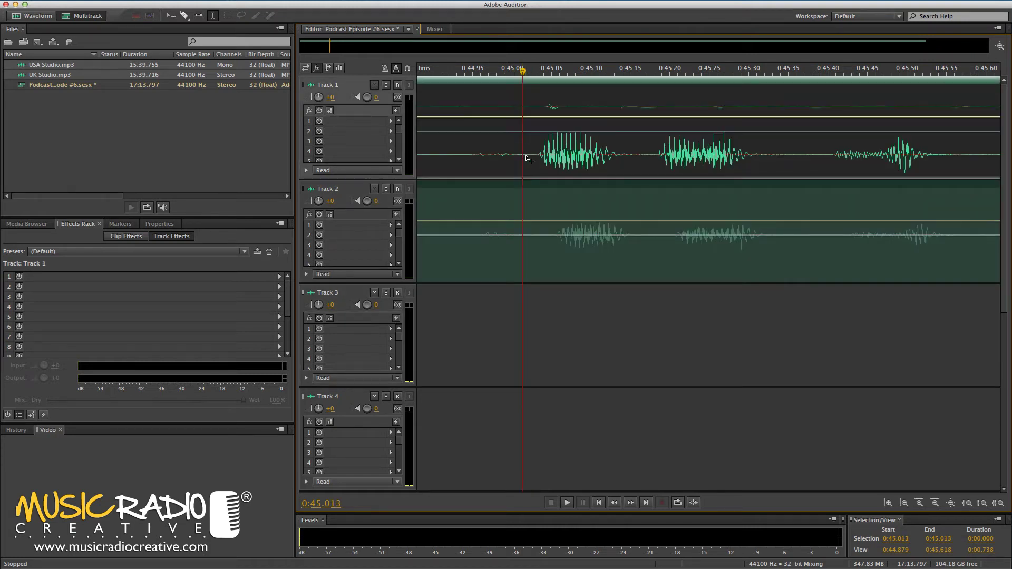
drag(529, 158, 540, 154)
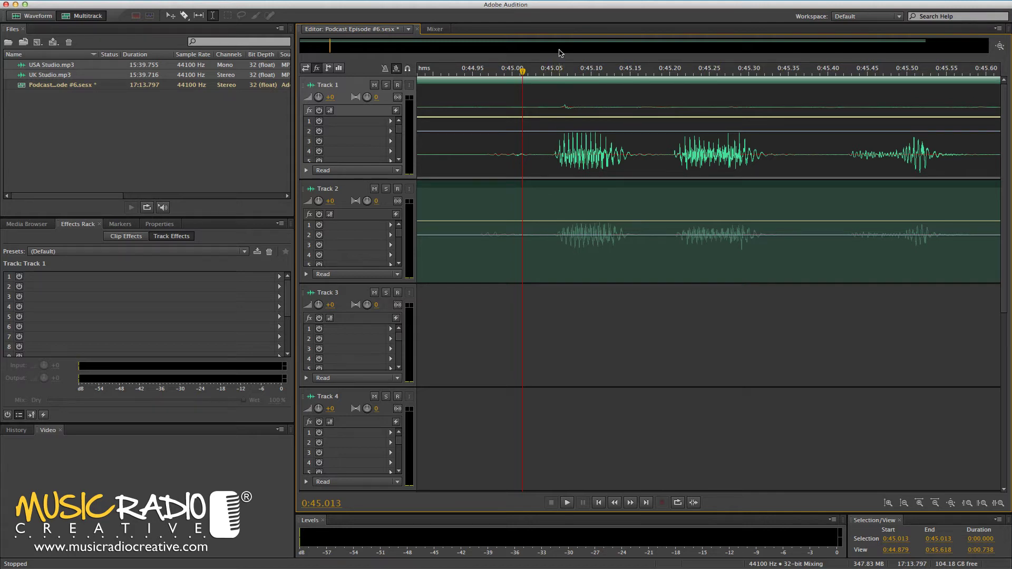
Step: Play the session from 0:43.983 to check the UK Studio audio, then stop
scroll(555, 73, down, 5)
scroll(555, 73, down, 3)
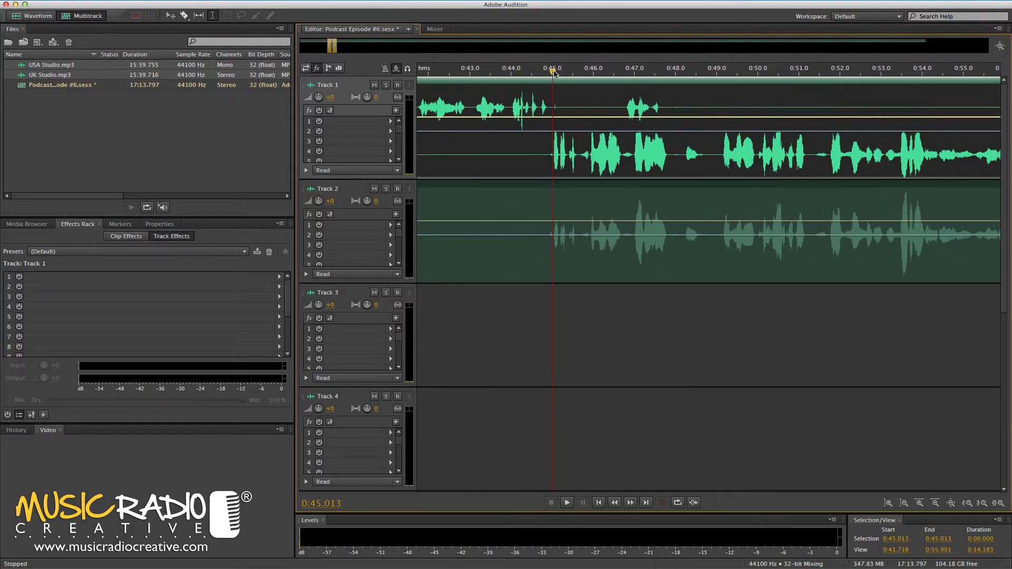
click(521, 78)
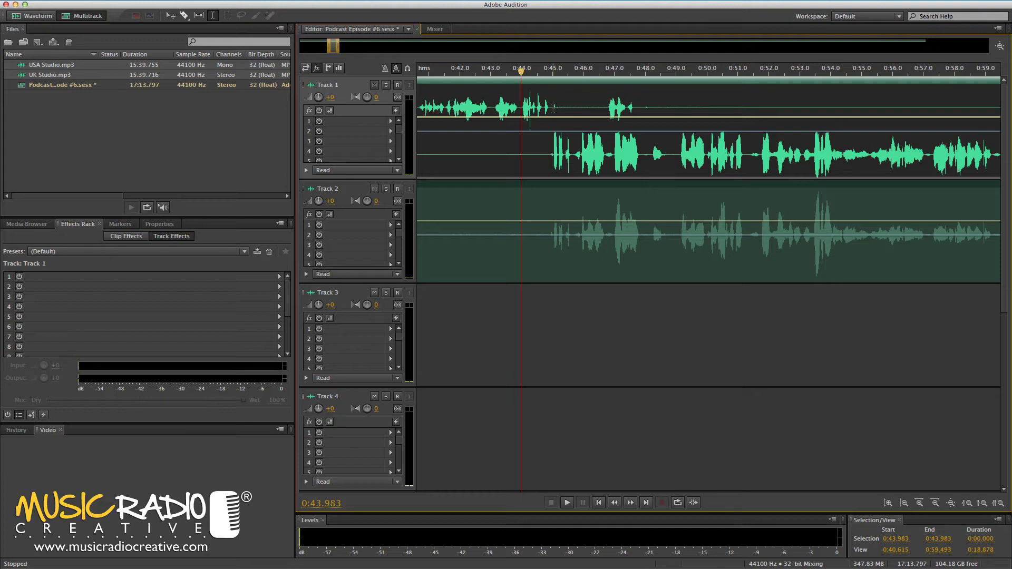
key(space)
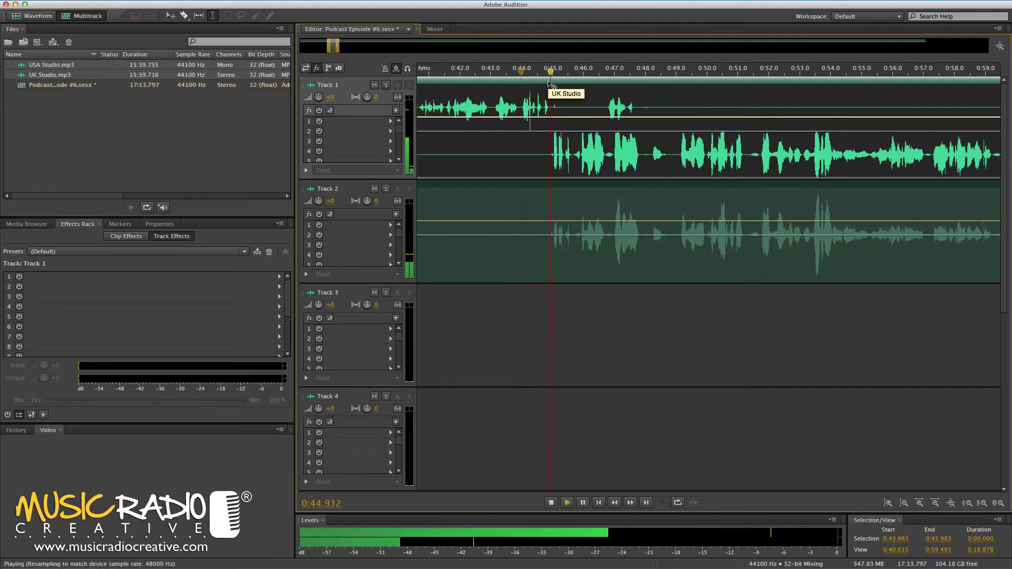
key(space)
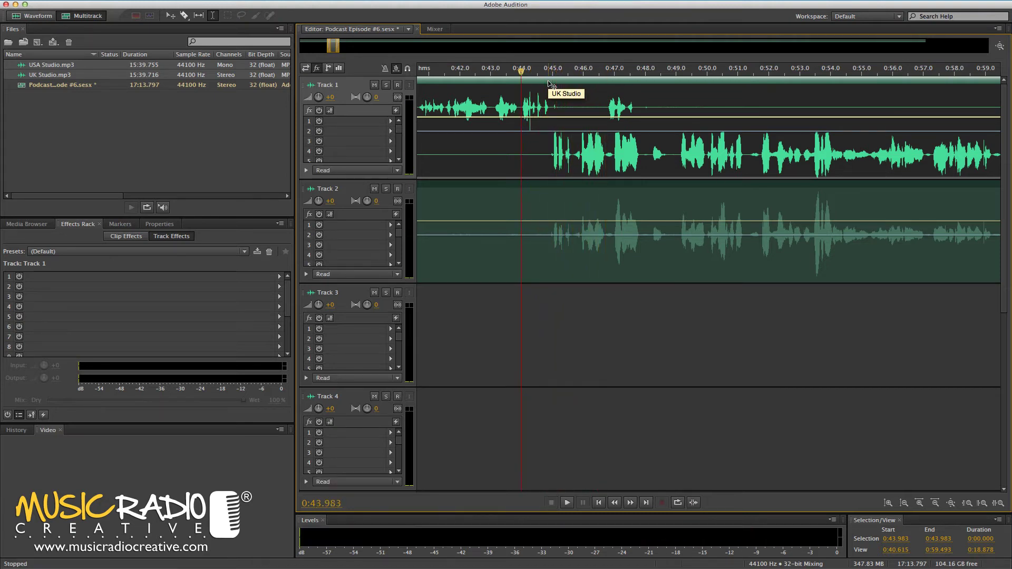
scroll(519, 69, down, 5)
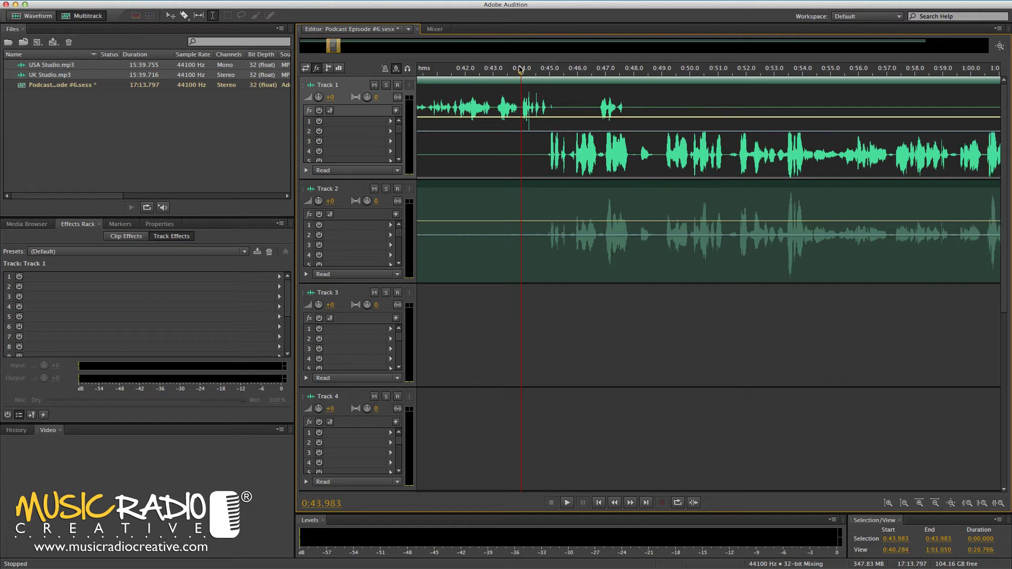
scroll(520, 69, down, 3)
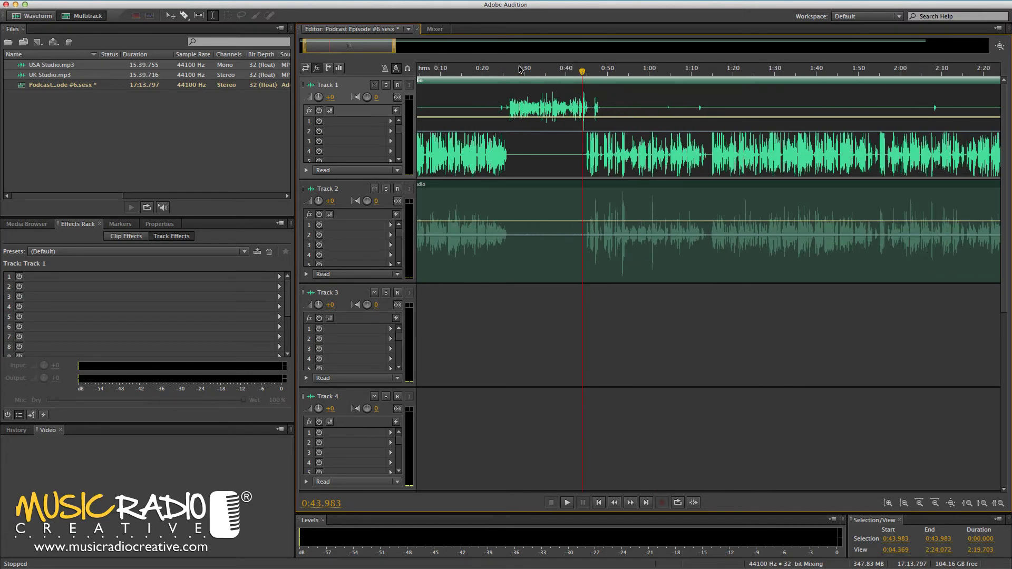
Step: Open the UK Studio clip as a waveform and copy its left channel alone
double_click(527, 154)
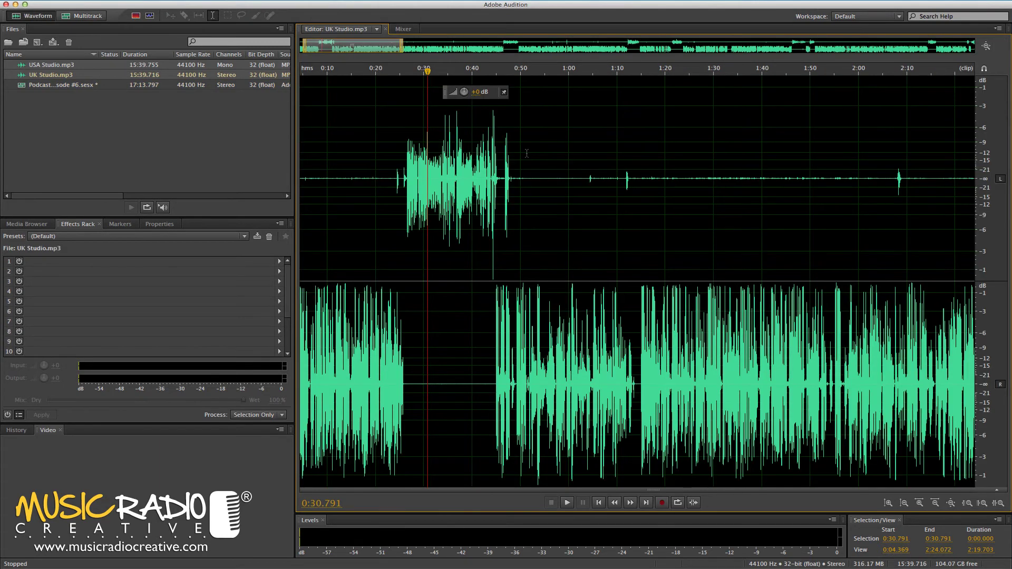
scroll(536, 155, down, 8)
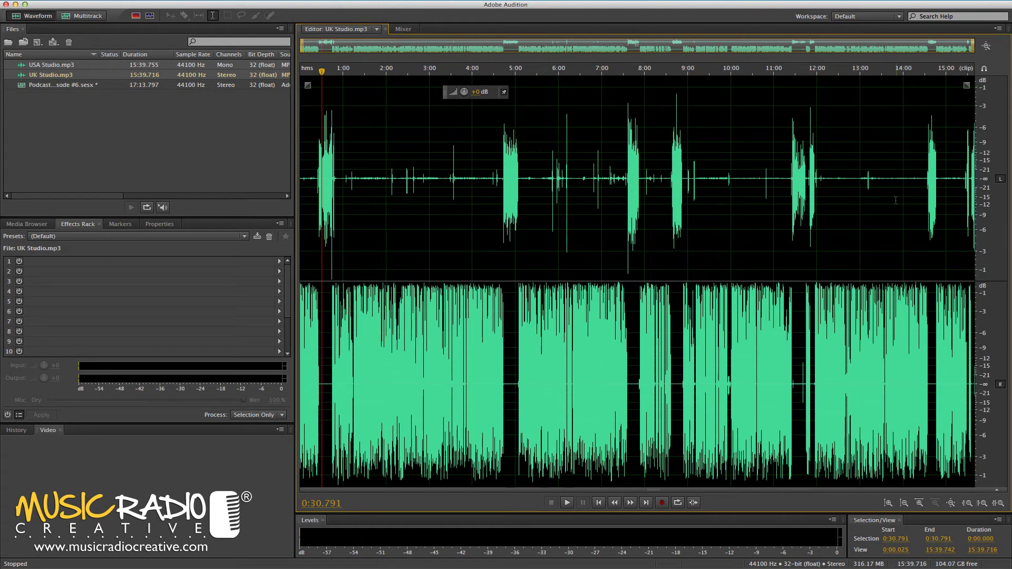
click(1000, 385)
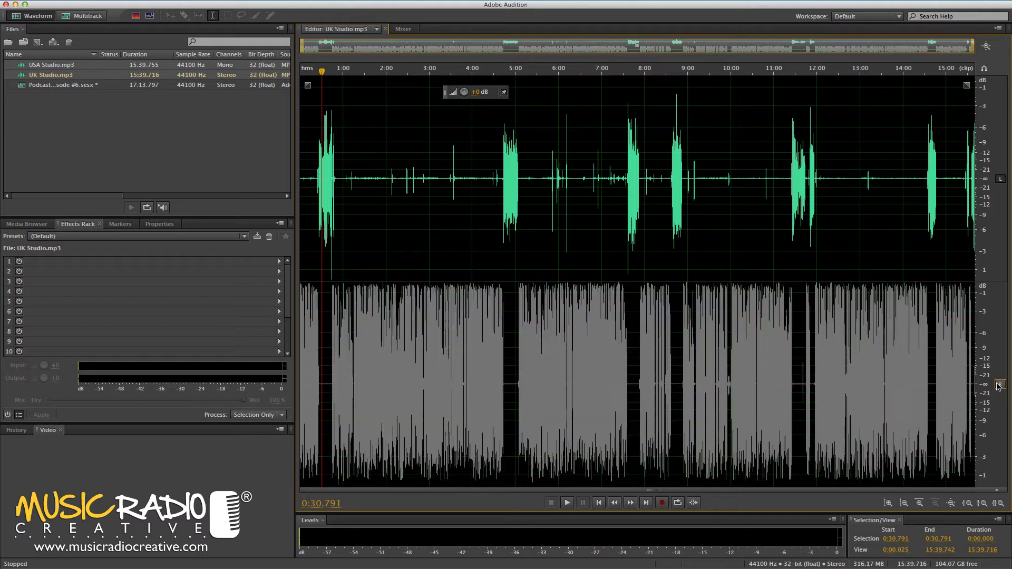
double_click(674, 166)
key(super+c)
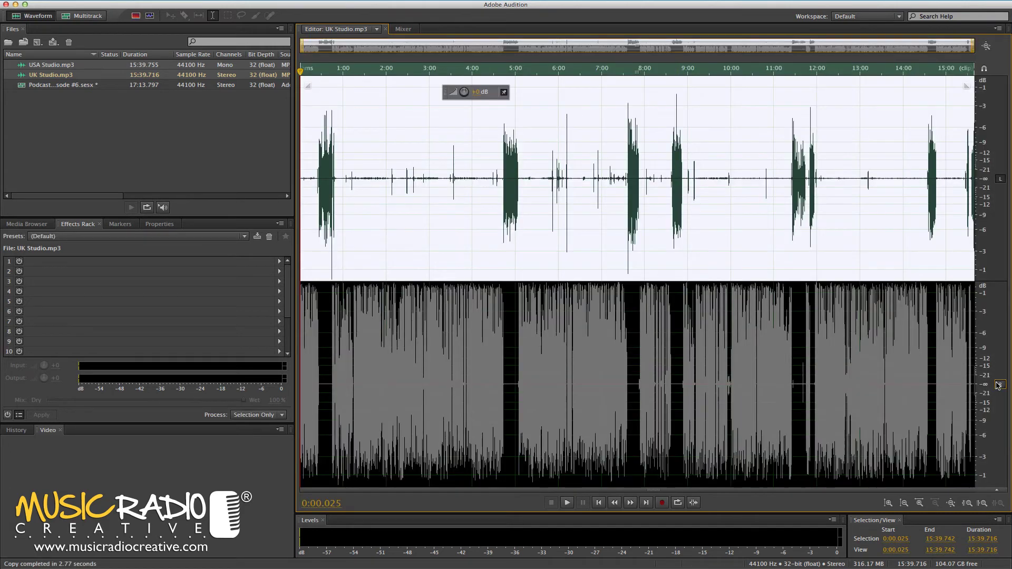
Step: Replace the right channel's audio with the copied left channel, re-enabling both channels
click(1000, 385)
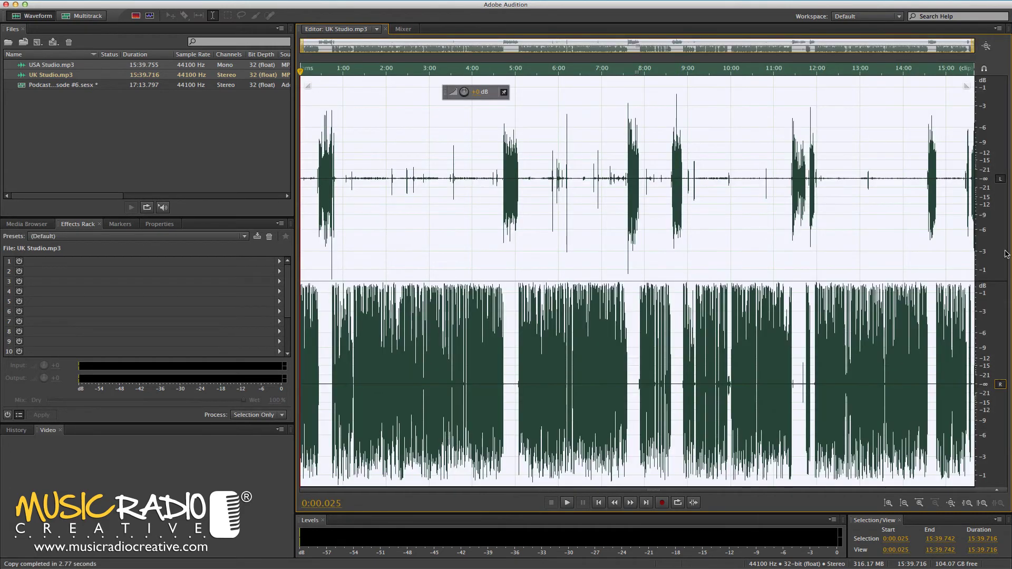
click(1000, 179)
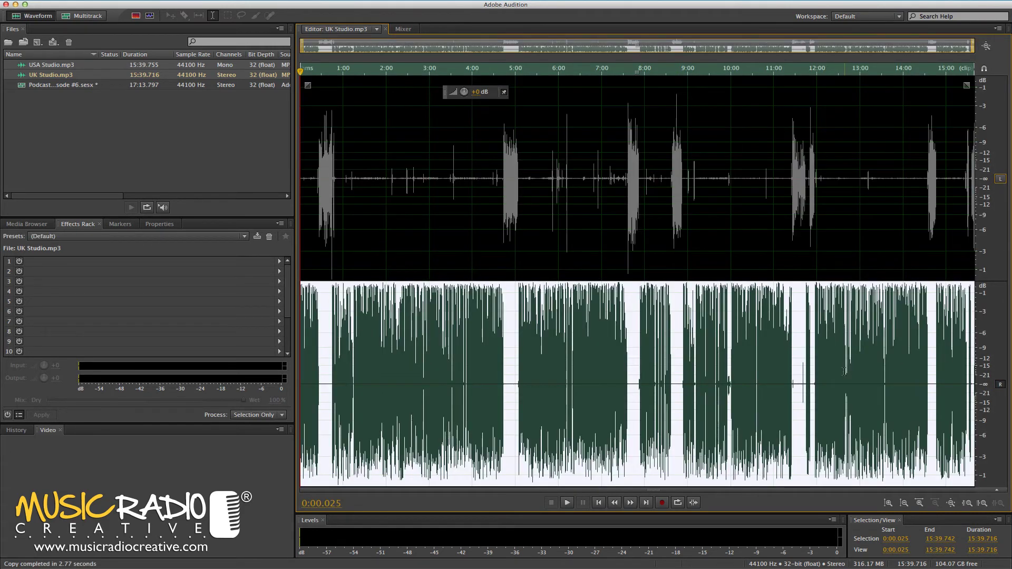
key(Delete)
key(super+v)
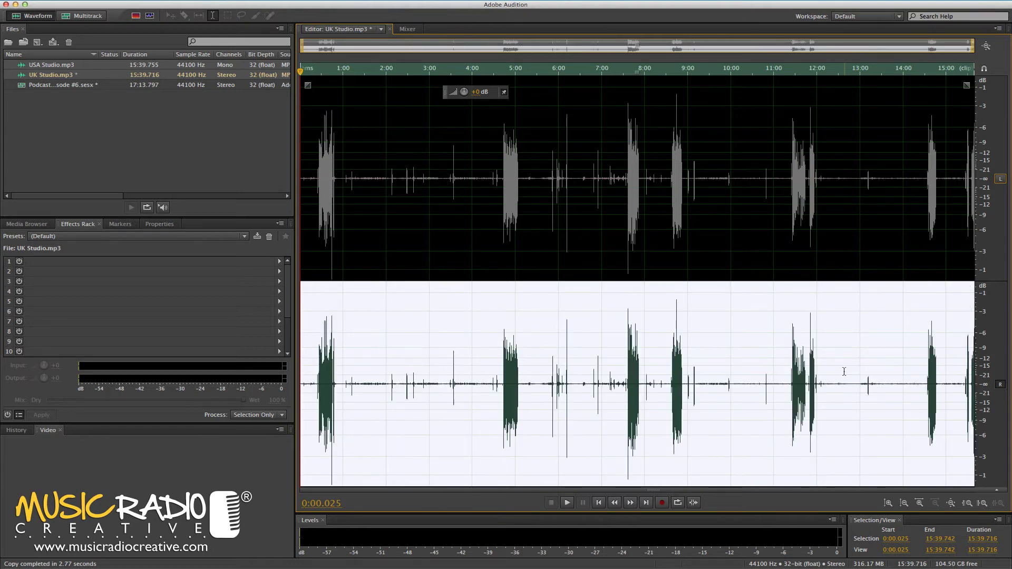
click(1000, 178)
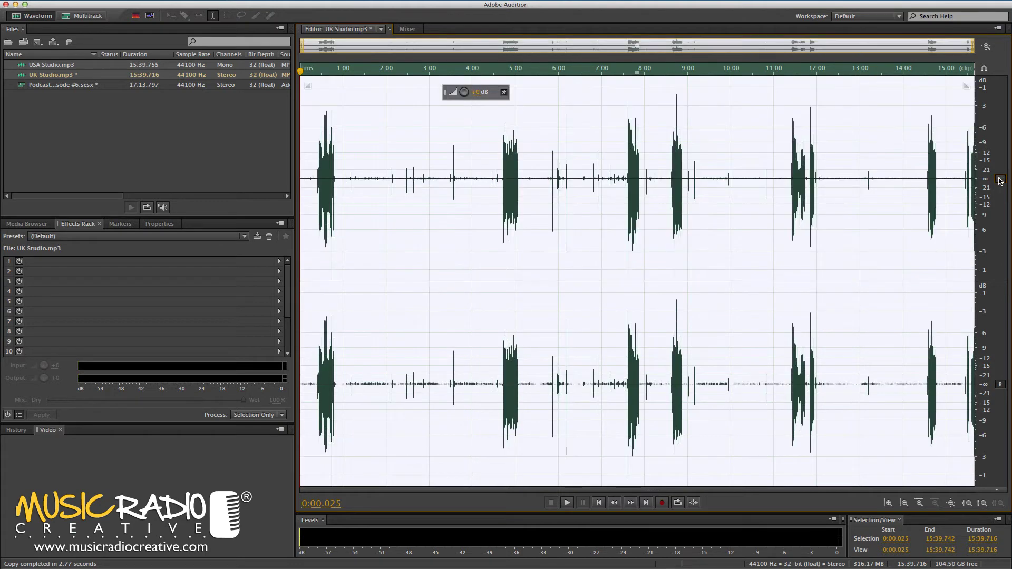
click(70, 17)
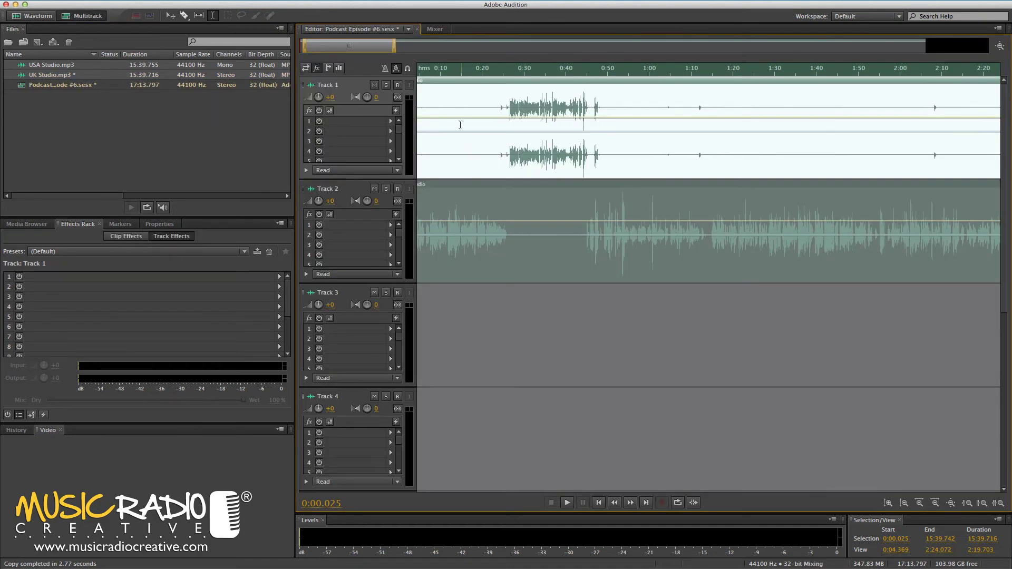
click(473, 149)
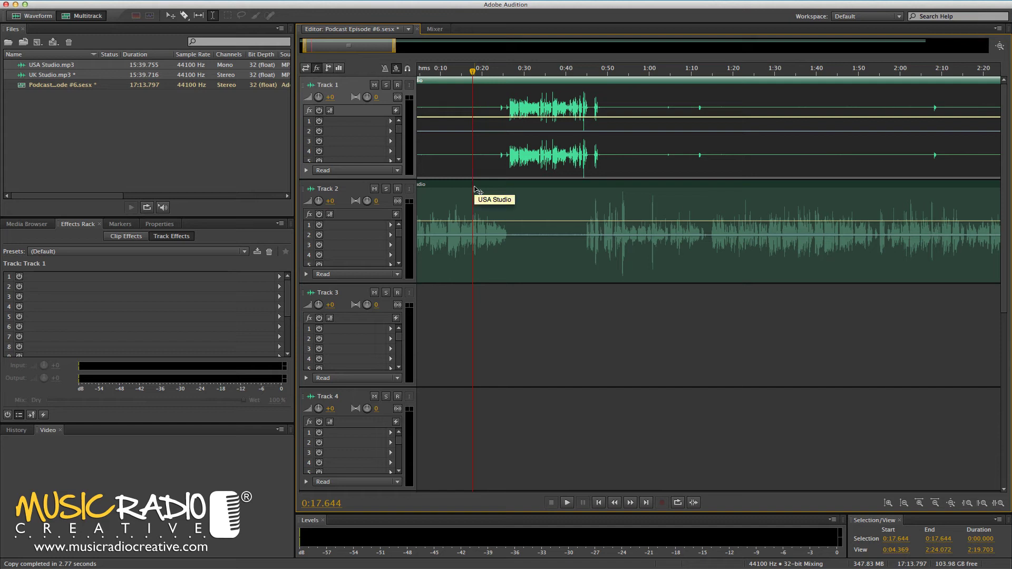
key(space)
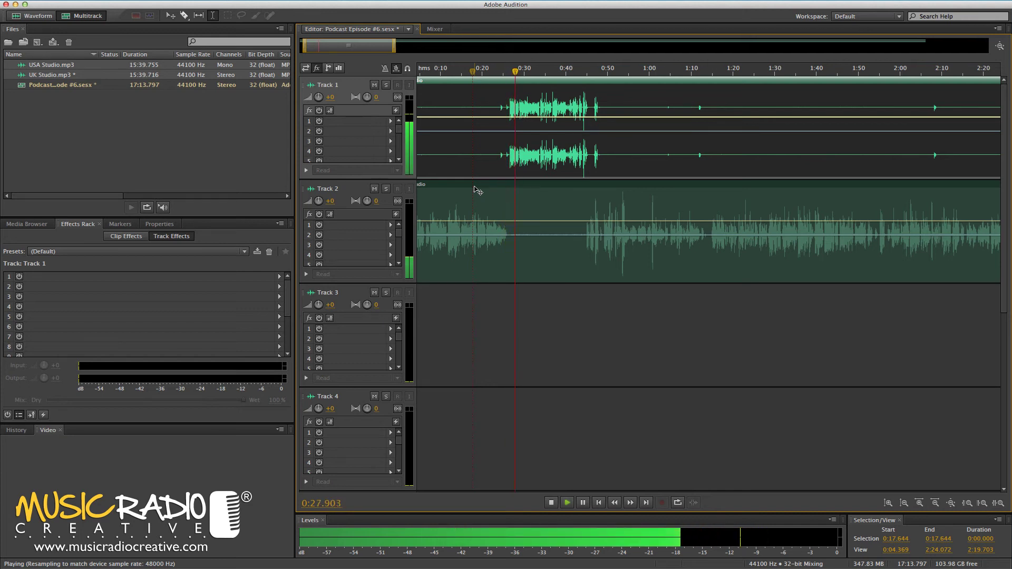
key(space)
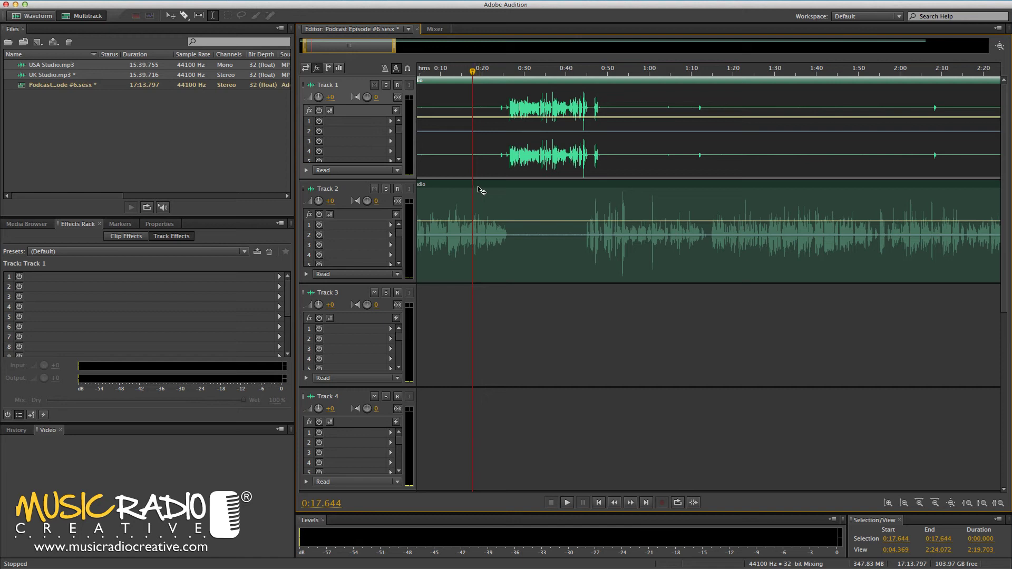
Step: Delete the 0:26.529–0:44.576 range from Track 2's USA Studio audio
drag(509, 207, 585, 206)
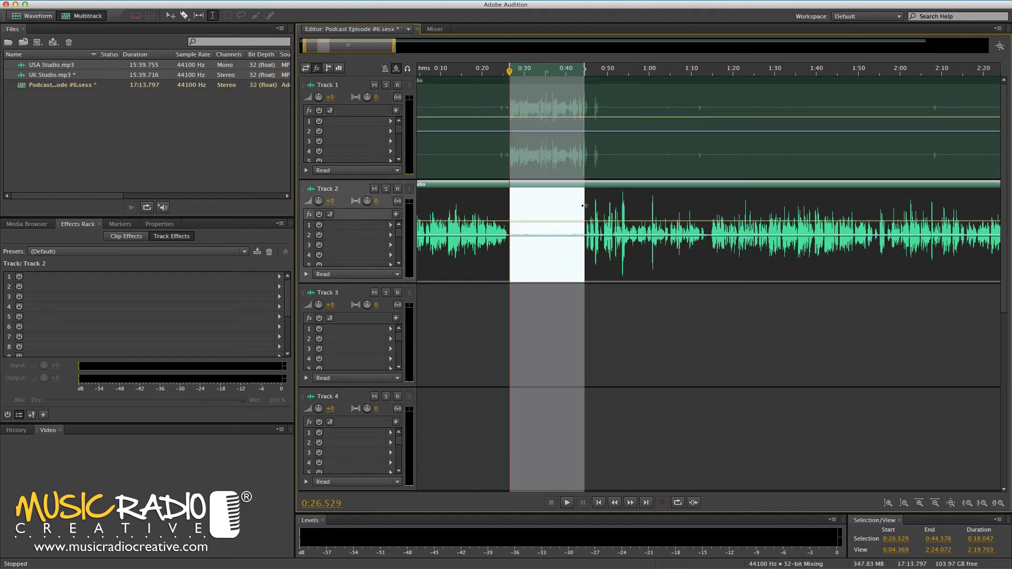
key(Delete)
click(519, 203)
scroll(503, 70, up, 2)
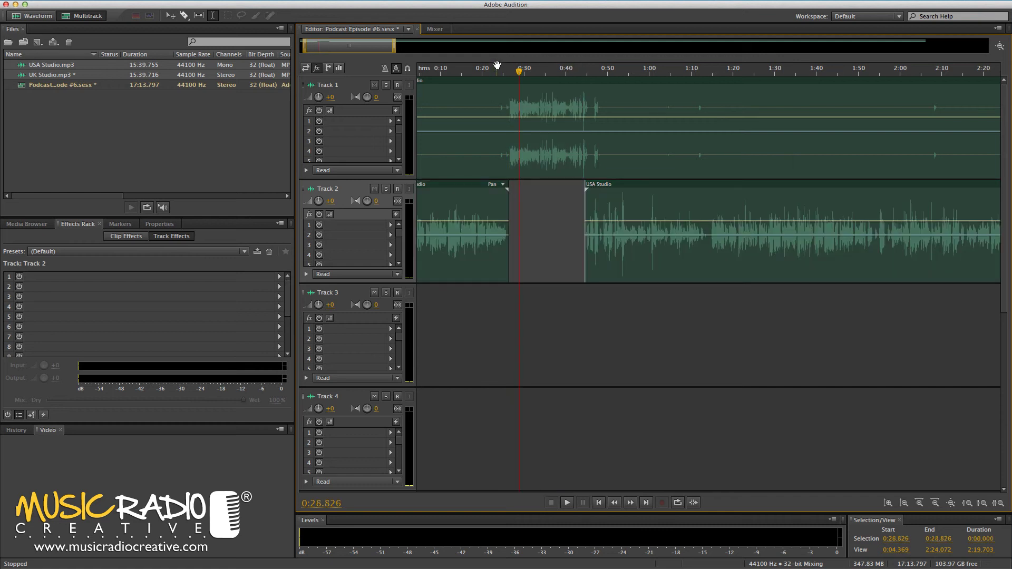
scroll(502, 71, up, 2)
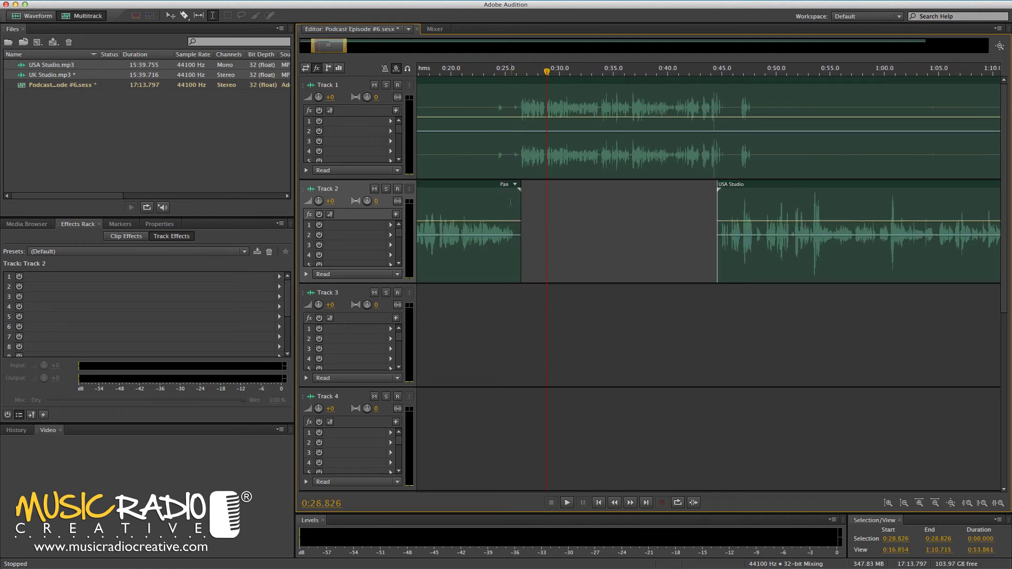
Step: Fade out the Track 2 clip before the gap and fade in the one after it
click(510, 206)
drag(515, 197, 502, 197)
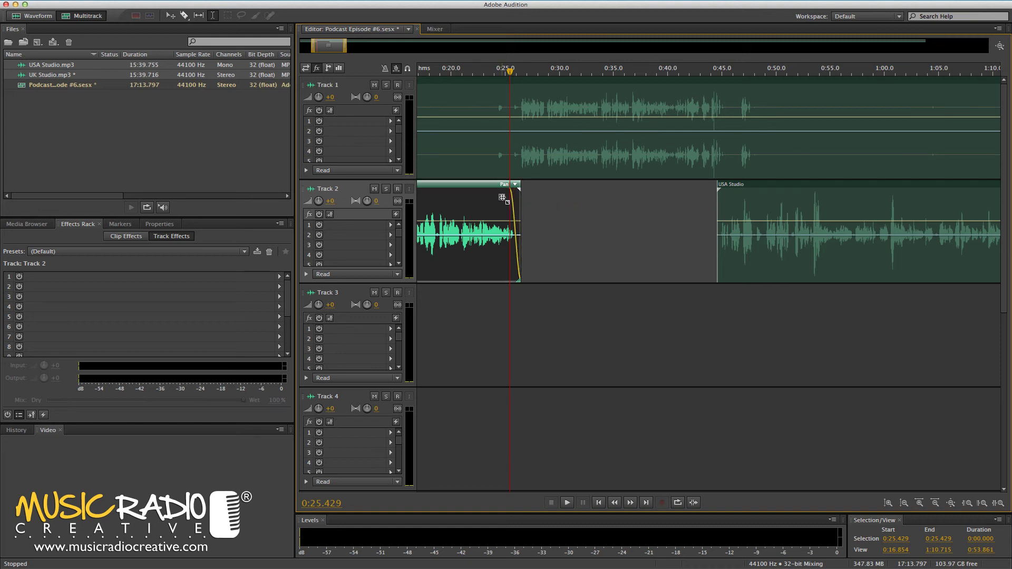
click(727, 198)
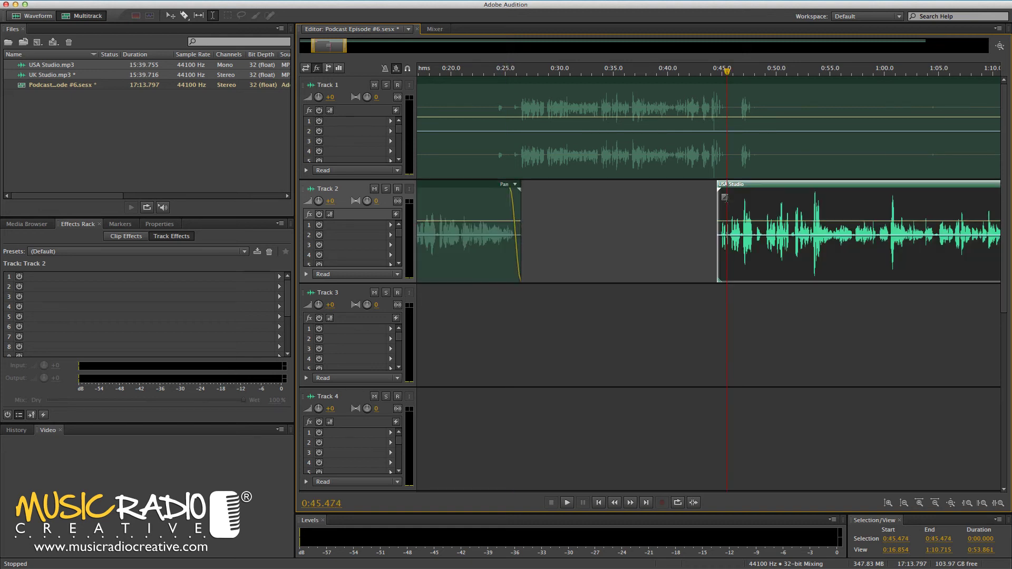
drag(726, 198, 724, 198)
click(461, 290)
key(space)
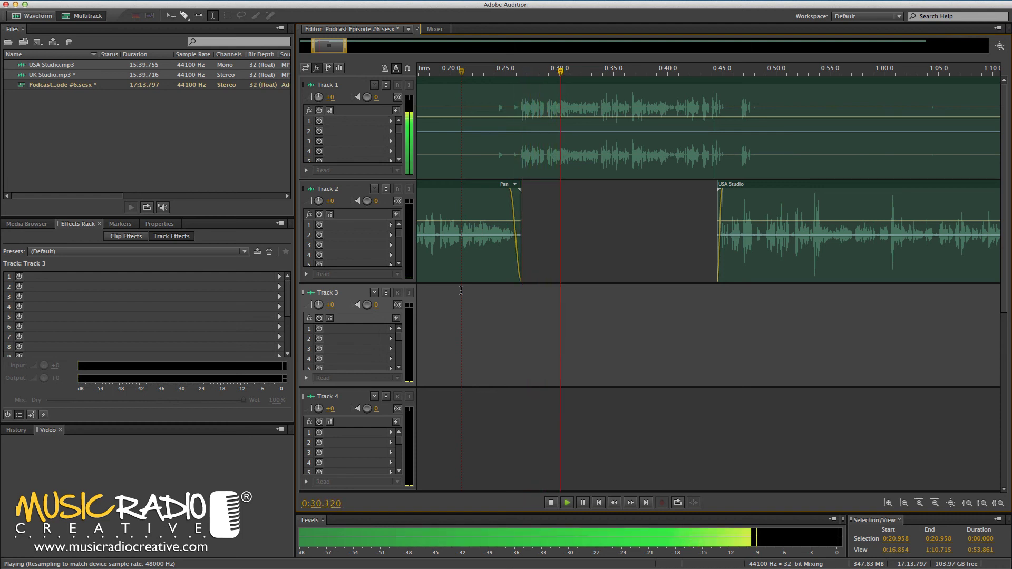
key(space)
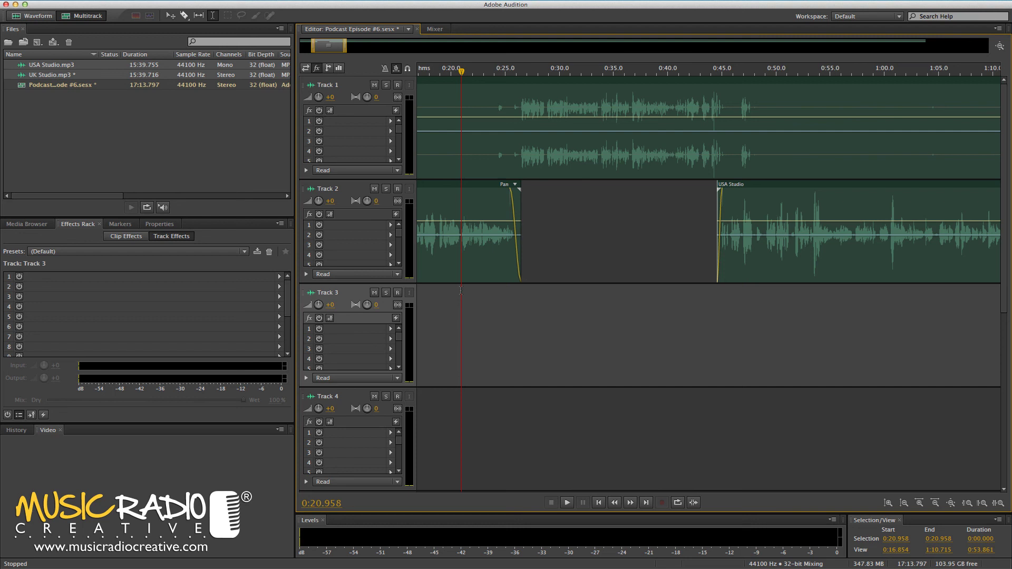